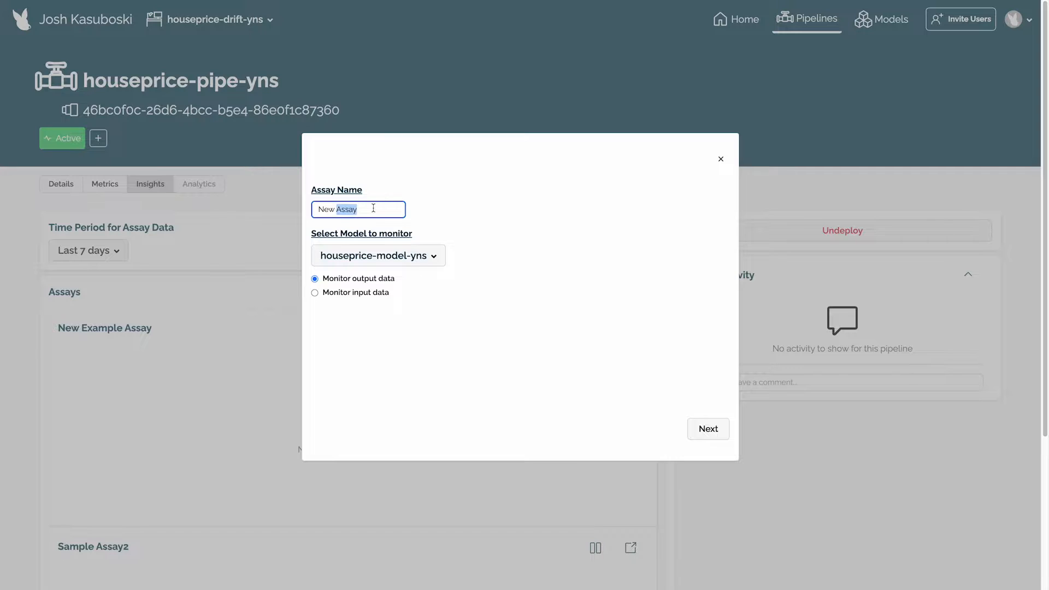
Name the new assay New Sample Assay 2
{"action": "type", "text": "New Sample Assay 2"}
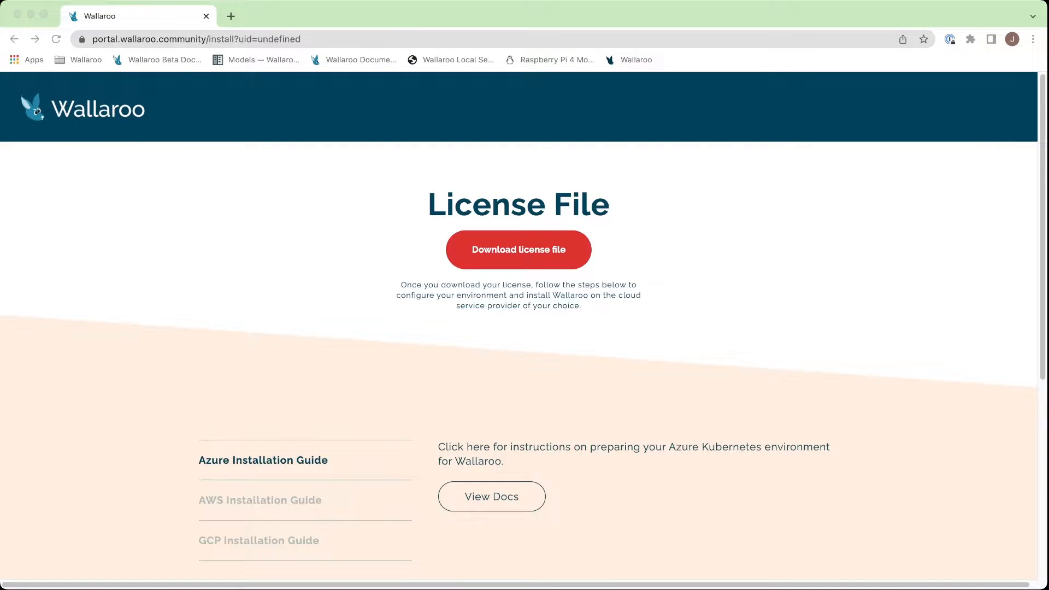
Switch to the houseprice-drift-yns workspace and open the insights of the houseprice-pipe-yns pipeline
{"action": "key", "text": "super+Tab"}
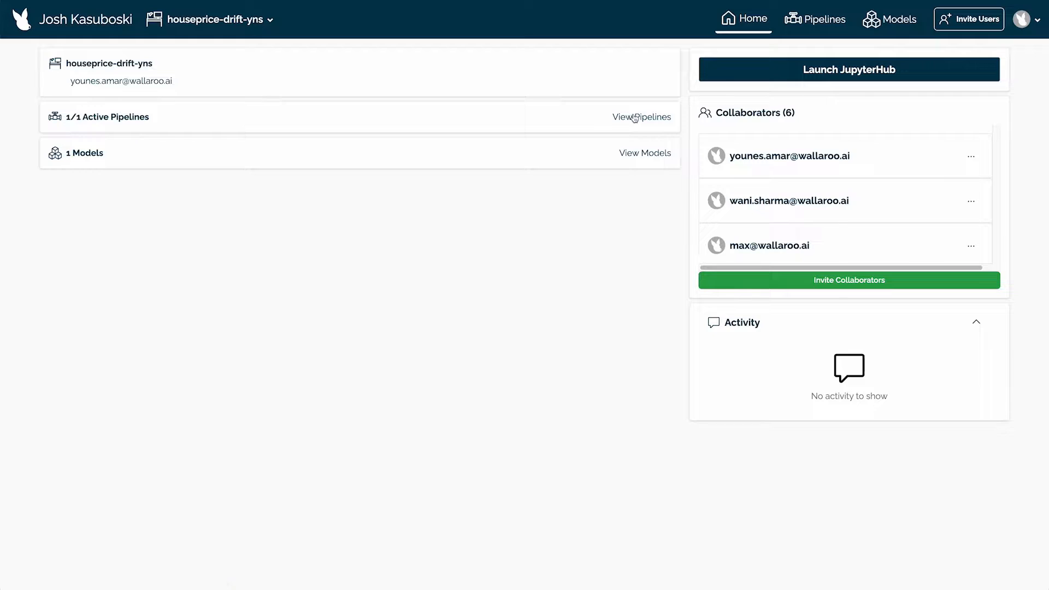
{"action": "left_click", "coordinate": [635, 116]}
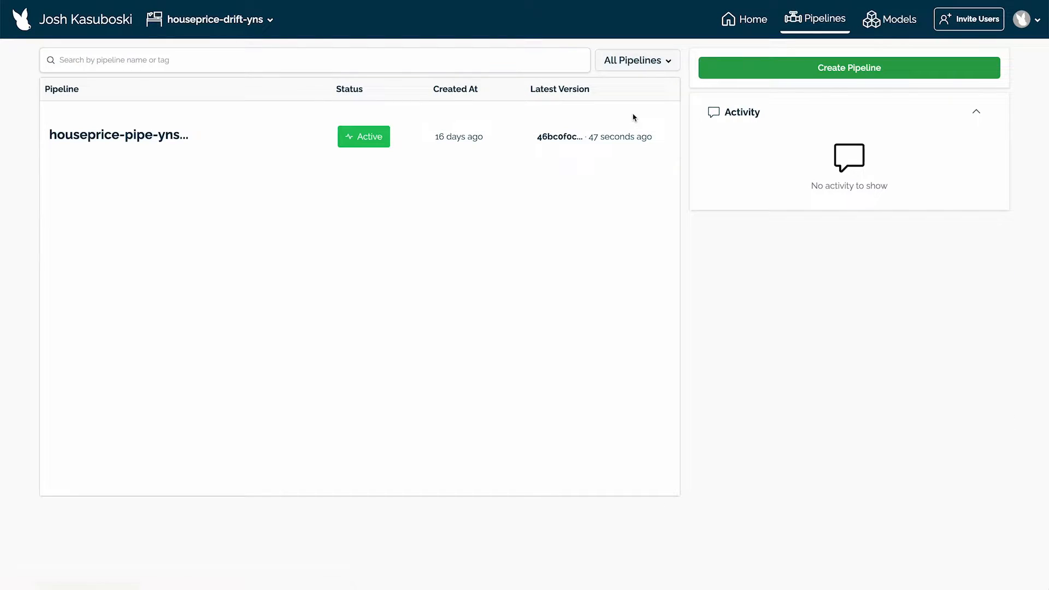
{"action": "left_click", "coordinate": [506, 135]}
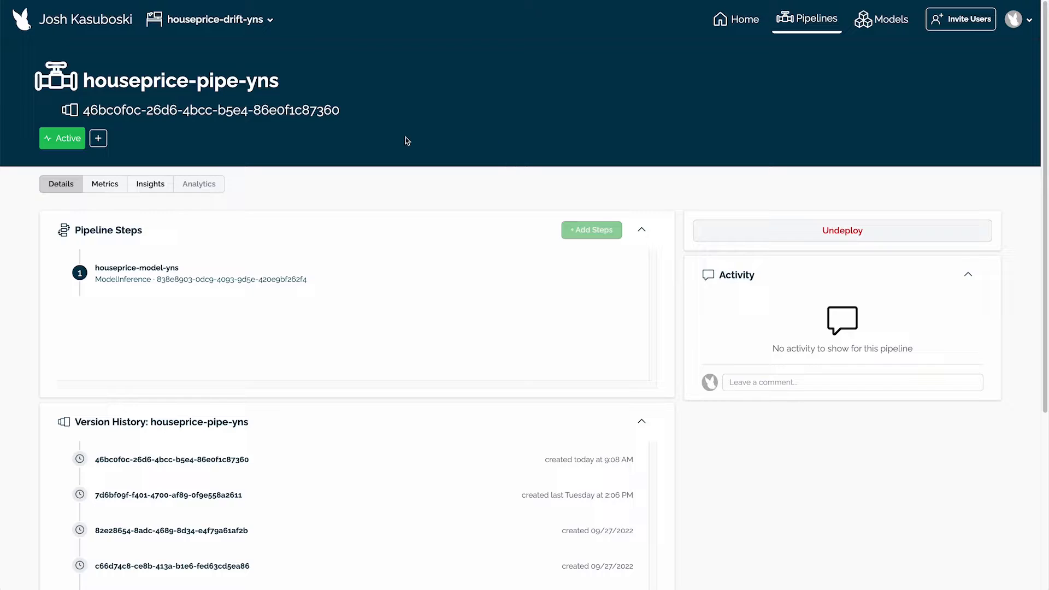
{"action": "left_click", "coordinate": [155, 186]}
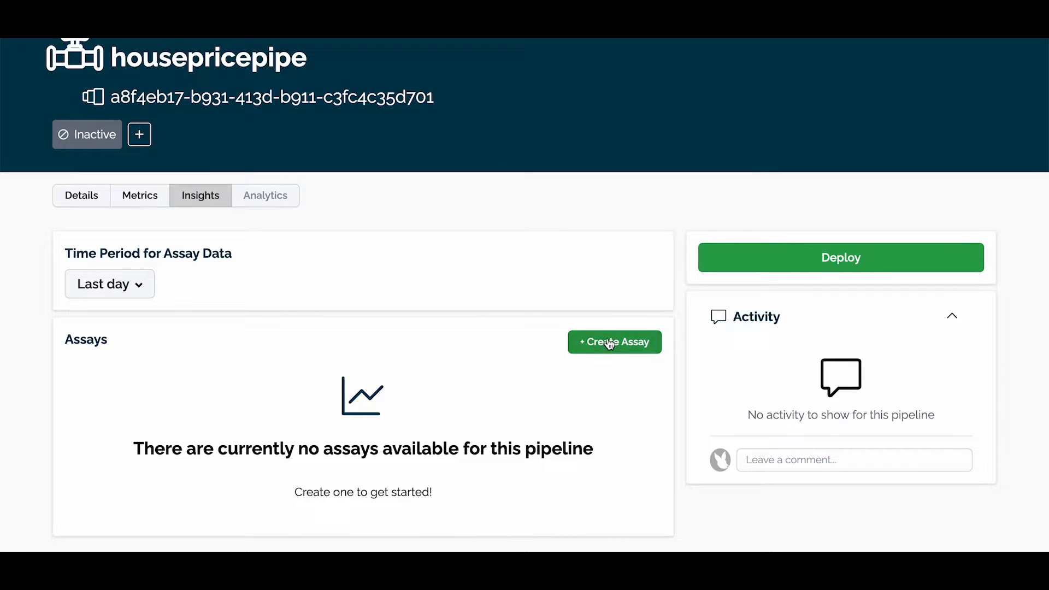
Start a new assay named "New sample assay 2" that monitors the output data of housepricemodel, and continue to the baseline settings
{"action": "left_click", "coordinate": [609, 341]}
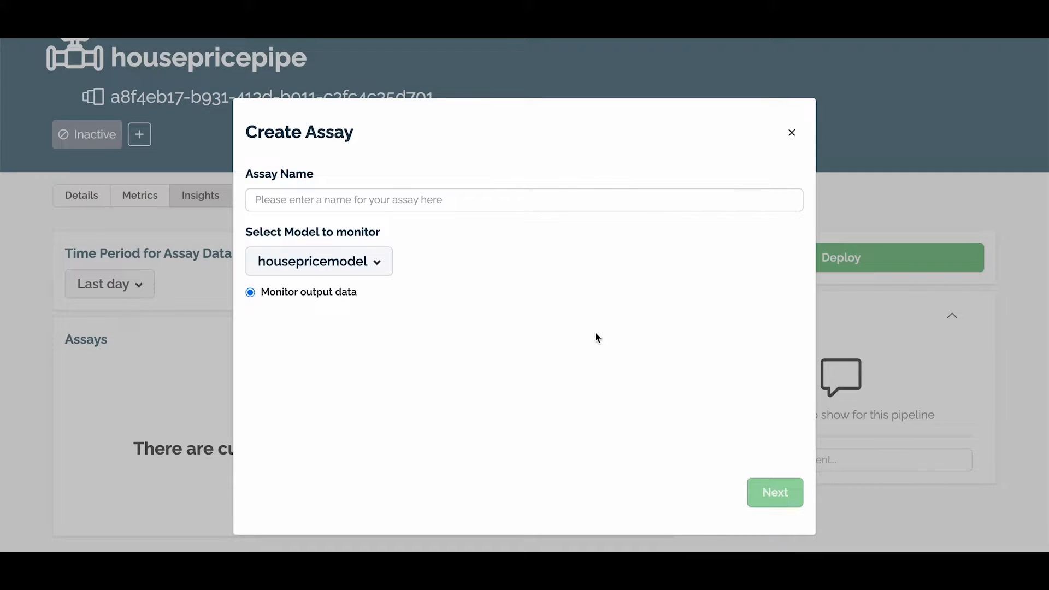
{"action": "left_click", "coordinate": [441, 201]}
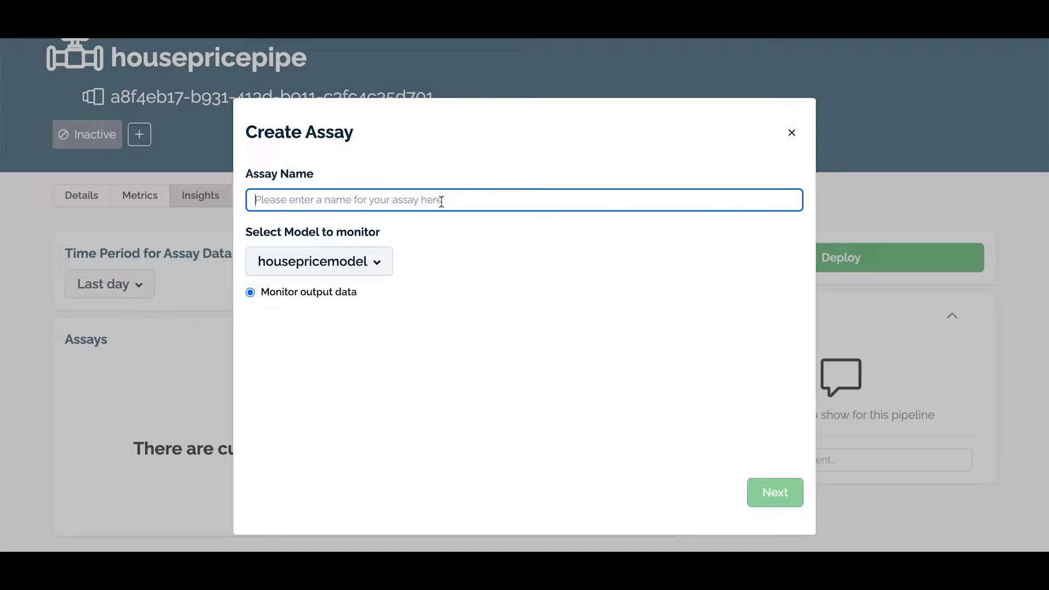
{"action": "type", "text": "New sa"}
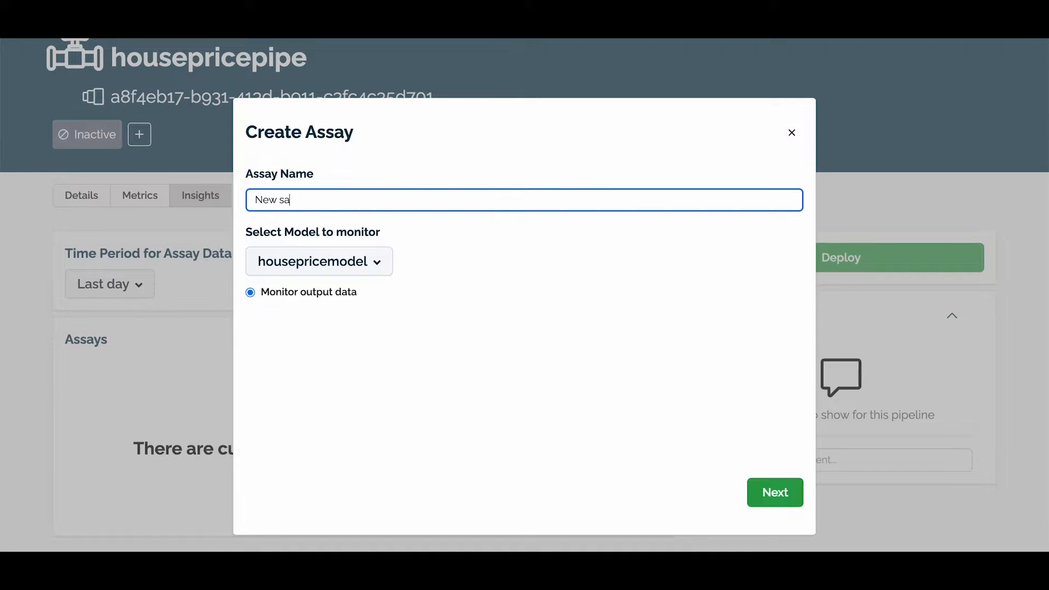
{"action": "type", "text": "mple assay 2"}
{"action": "left_click", "coordinate": [370, 262]}
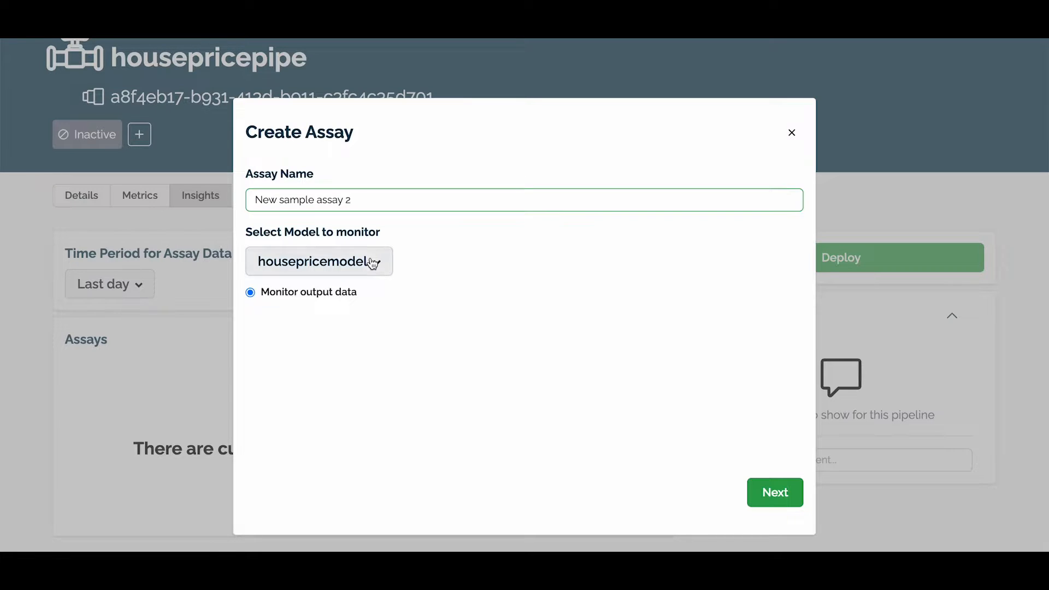
{"action": "left_click", "coordinate": [452, 262]}
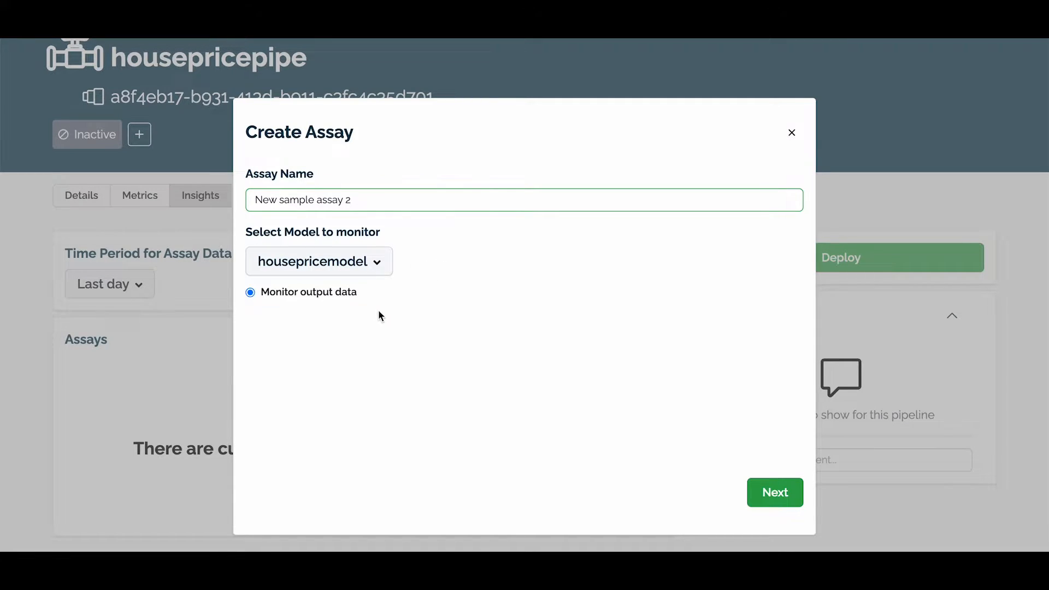
{"action": "left_click", "coordinate": [775, 494]}
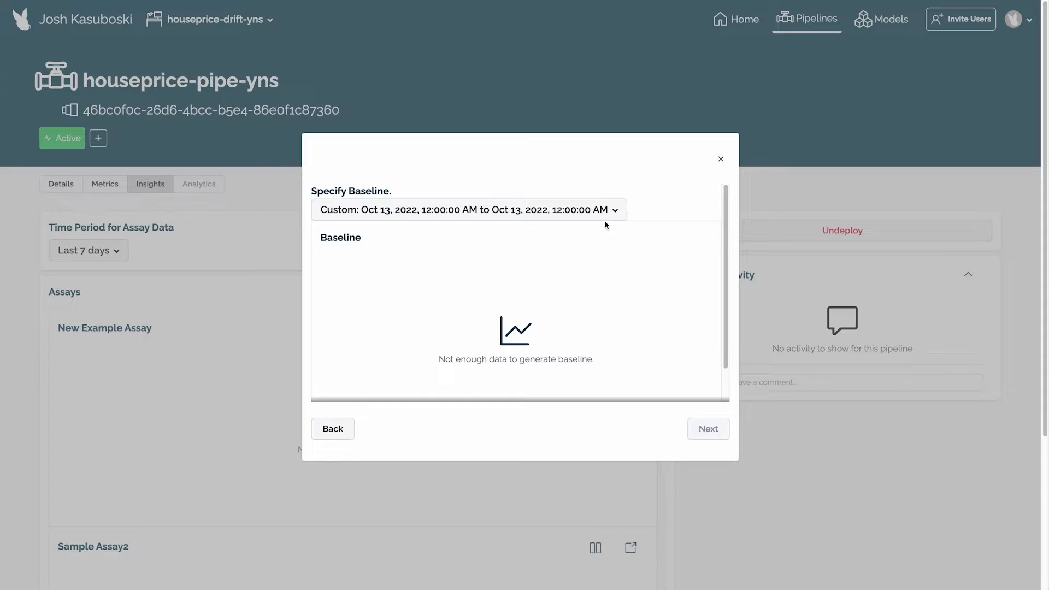
Set the assay's baseline to Jan 1, 2022, 12:00:00 AM through Jan 2, 2022, 12:00:00 AM and continue to the preview settings
{"action": "left_click", "coordinate": [599, 209]}
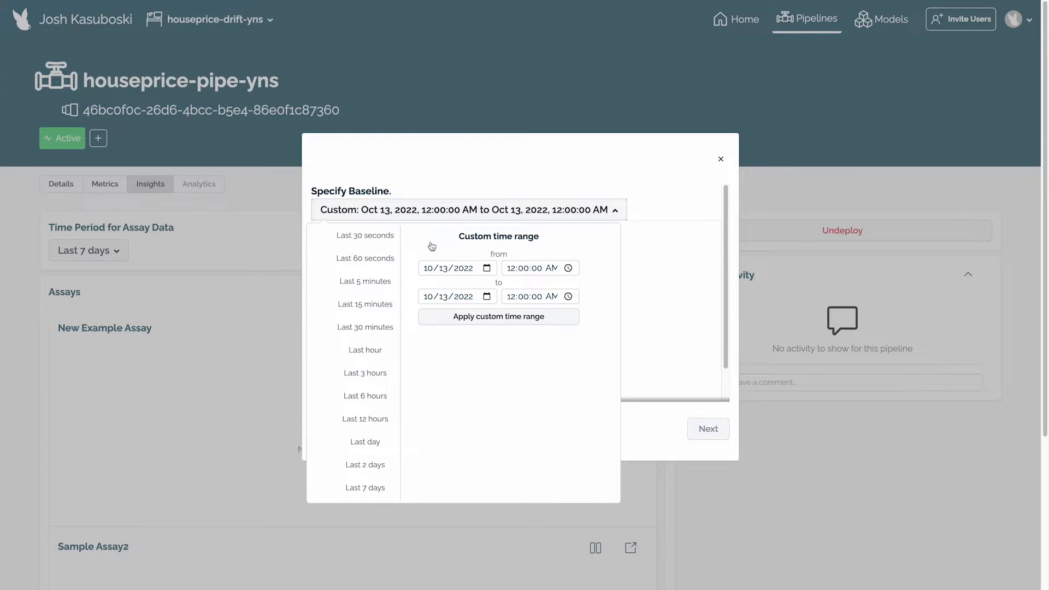
{"action": "left_click", "coordinate": [429, 272]}
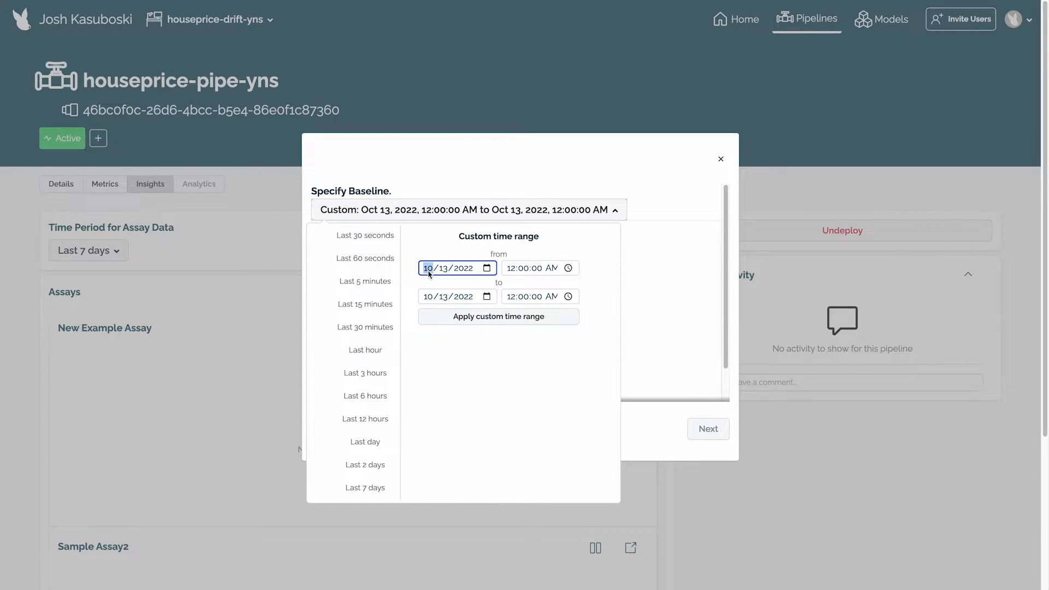
{"action": "type", "text": "01/01"}
{"action": "left_click", "coordinate": [431, 300]}
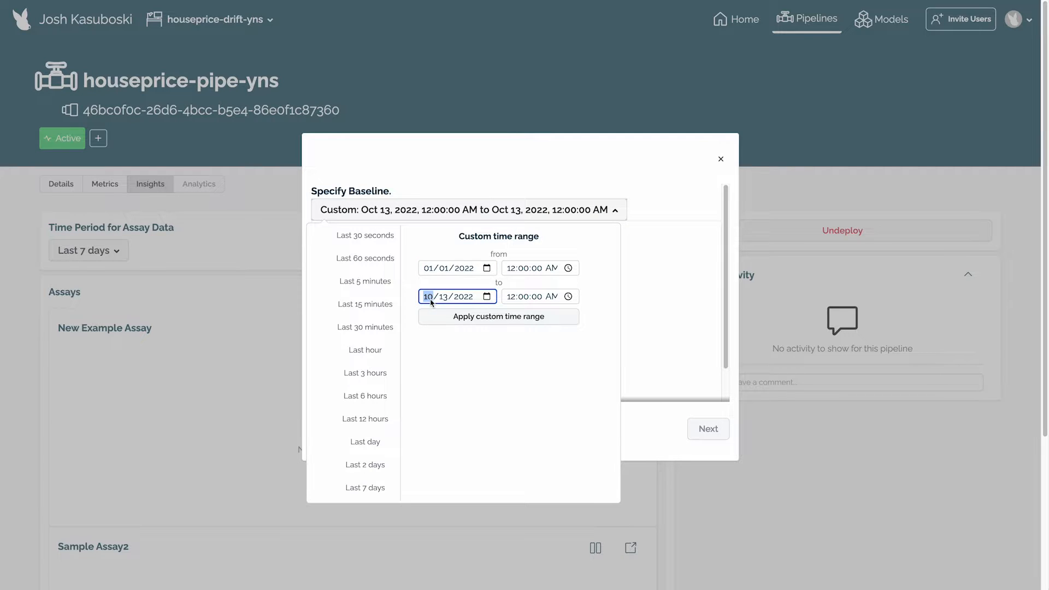
{"action": "type", "text": "0102"}
{"action": "left_click", "coordinate": [460, 317]}
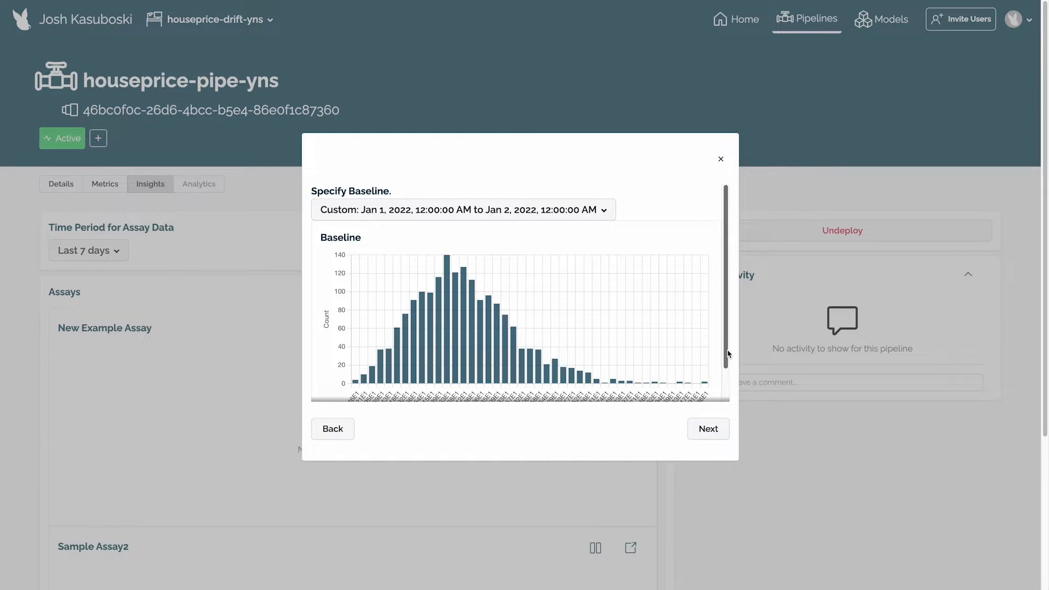
{"action": "left_click_drag", "start_coordinate": [728, 354], "coordinate": [730, 374]}
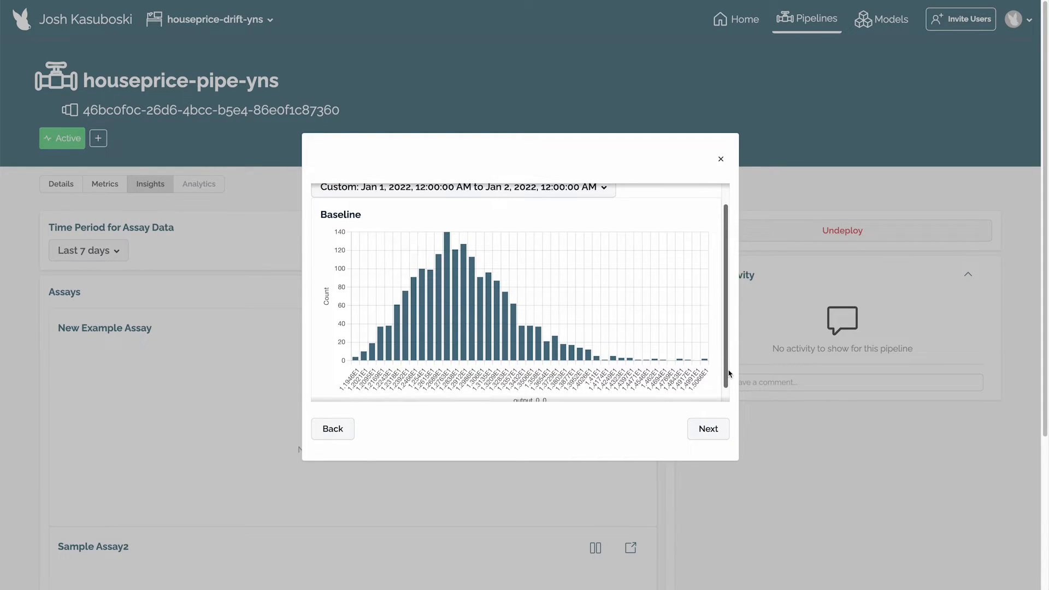
{"action": "scroll", "coordinate": [729, 373], "scroll_direction": "up", "scroll_amount": 3}
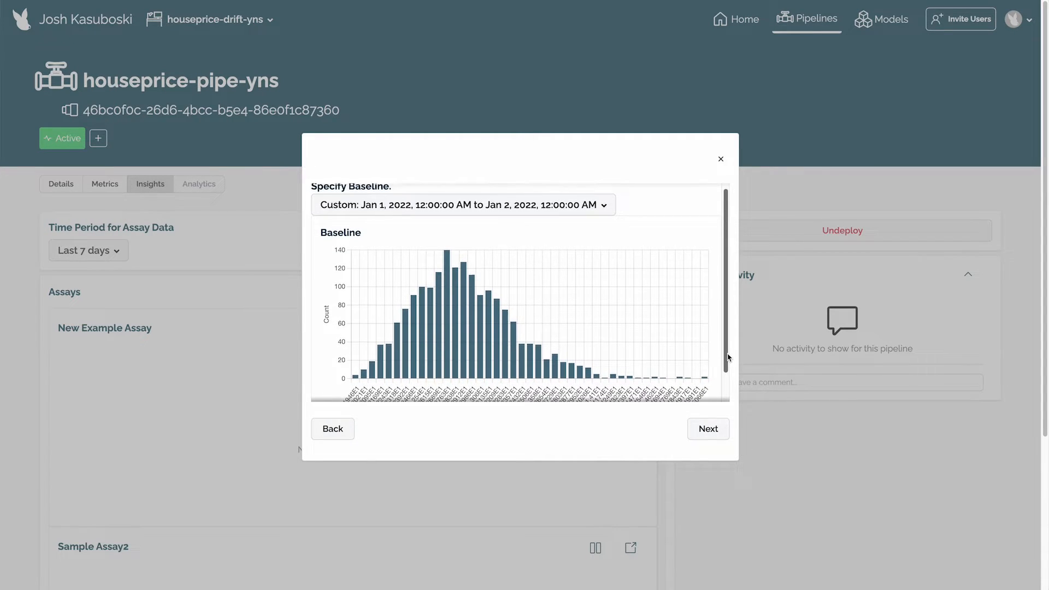
{"action": "left_click", "coordinate": [708, 429]}
Apply the preview time range from Jan 2, 2022, 12:00:00 AM to Jan 9, 2022, 12:00:00 AM
{"action": "left_click_drag", "start_coordinate": [728, 271], "coordinate": [728, 266]}
{"action": "left_click", "coordinate": [530, 195]}
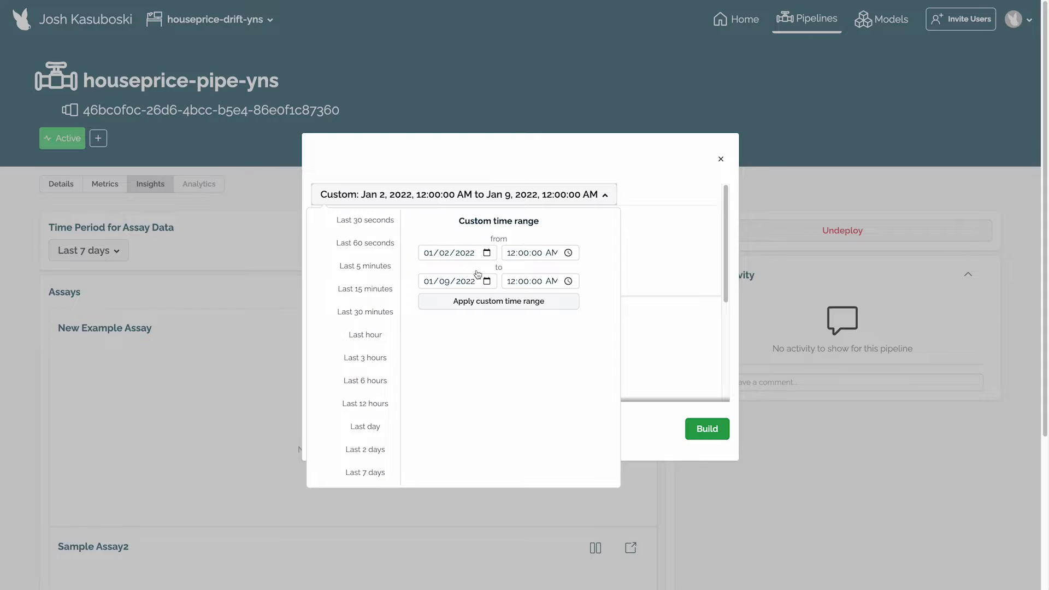
{"action": "left_click", "coordinate": [480, 305]}
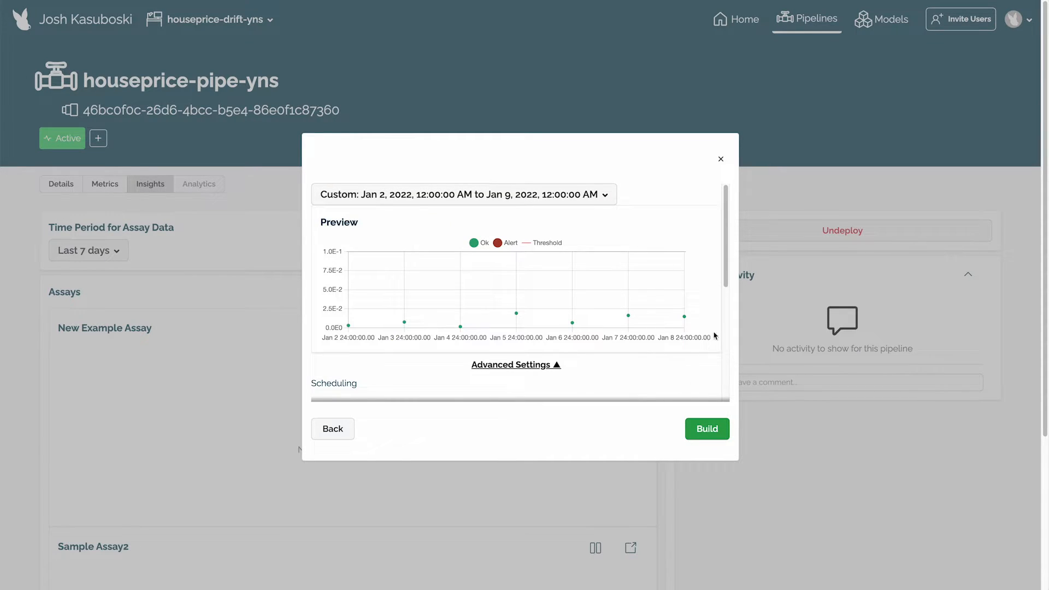
Review the advanced options and build the assay with a daily 1:00 AM schedule, 5 quantile bins, Population Stability Index and threshold 0.1
{"action": "left_click_drag", "start_coordinate": [726, 285], "coordinate": [729, 371]}
{"action": "left_click", "coordinate": [349, 236]}
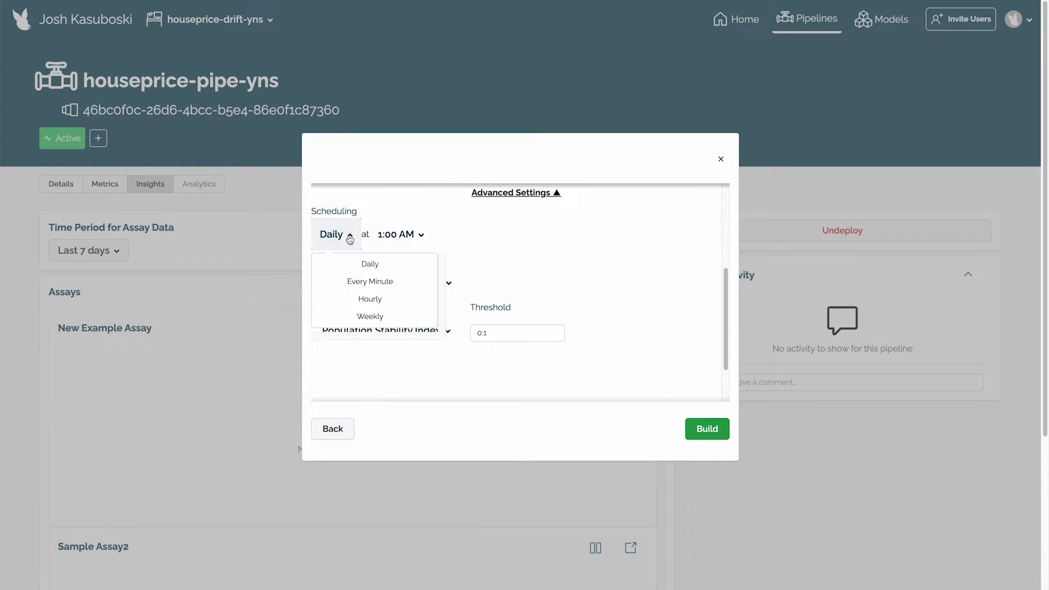
{"action": "left_click", "coordinate": [425, 236]}
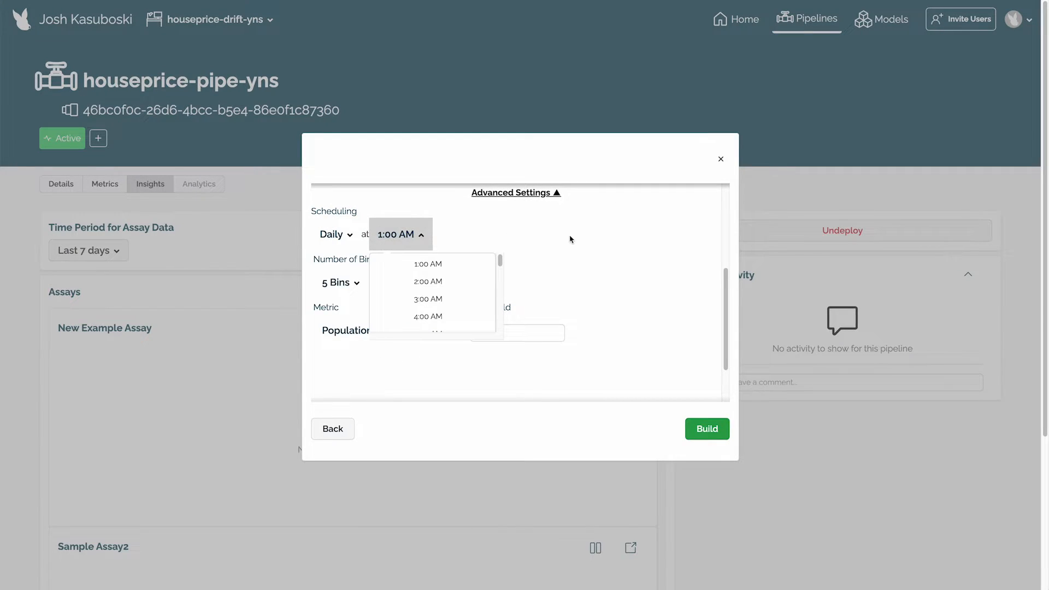
{"action": "left_click", "coordinate": [591, 243]}
{"action": "left_click", "coordinate": [357, 286]}
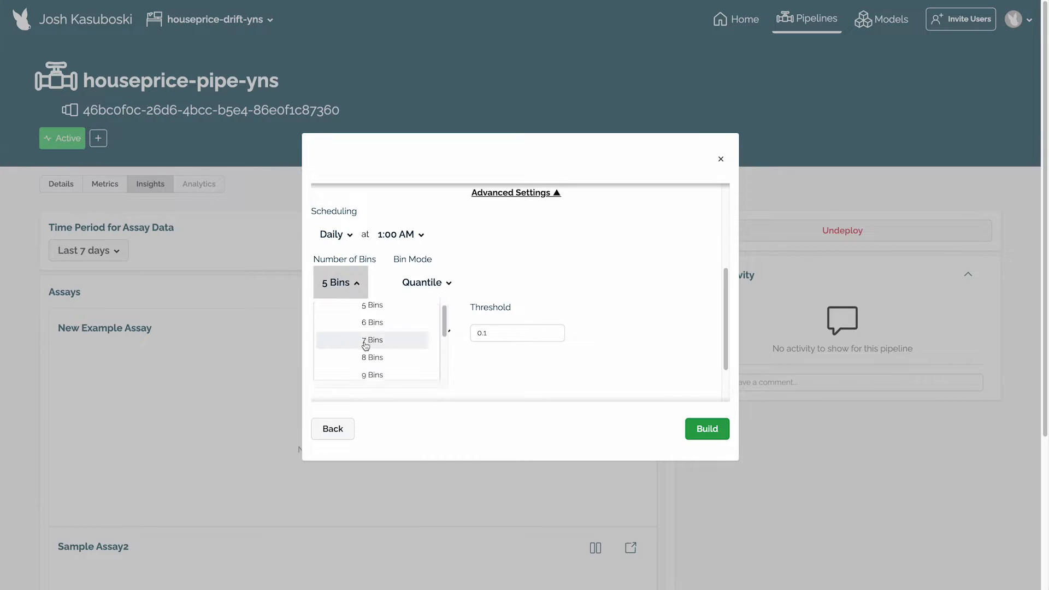
{"action": "left_click", "coordinate": [600, 268]}
{"action": "left_click", "coordinate": [446, 287]}
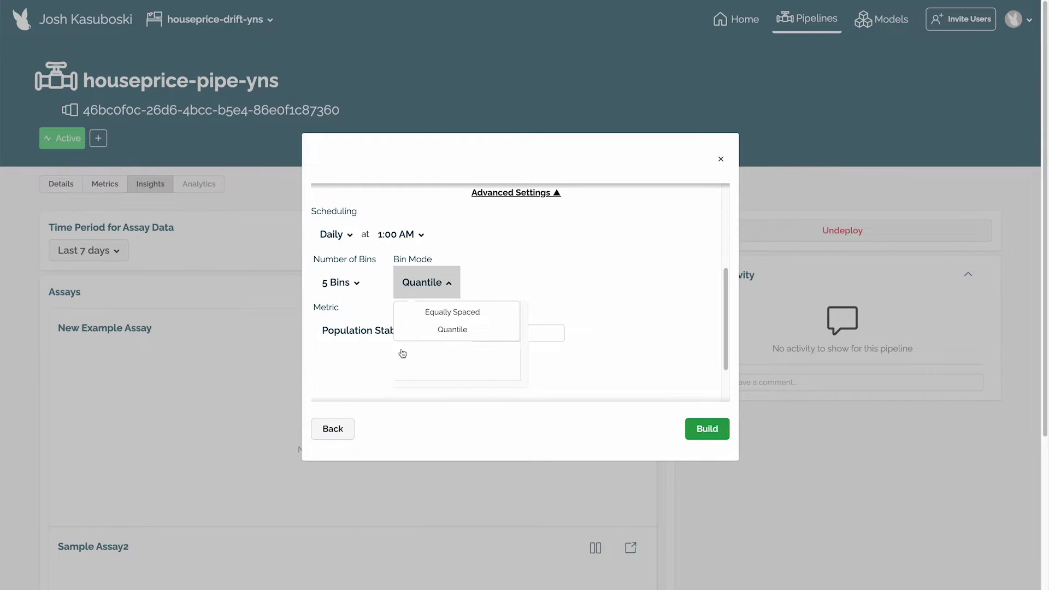
{"action": "left_click", "coordinate": [349, 339]}
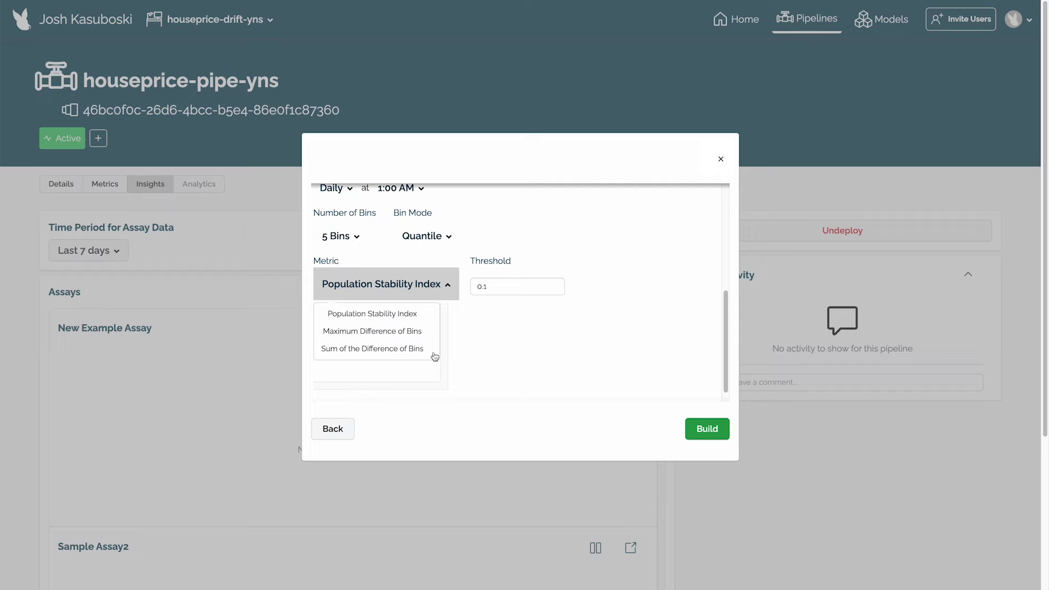
{"action": "left_click", "coordinate": [514, 286]}
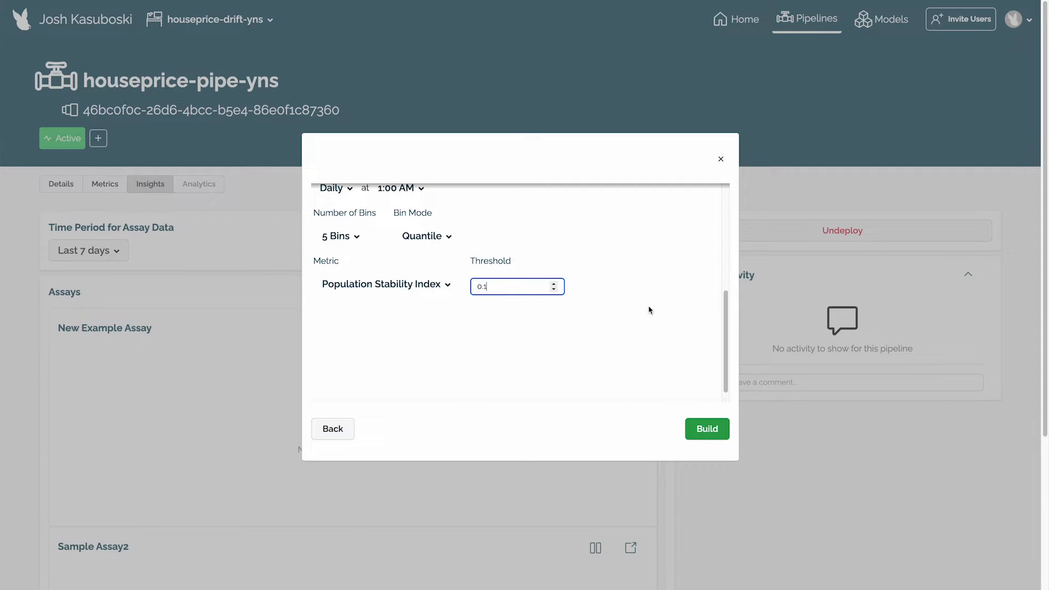
{"action": "left_click", "coordinate": [707, 428]}
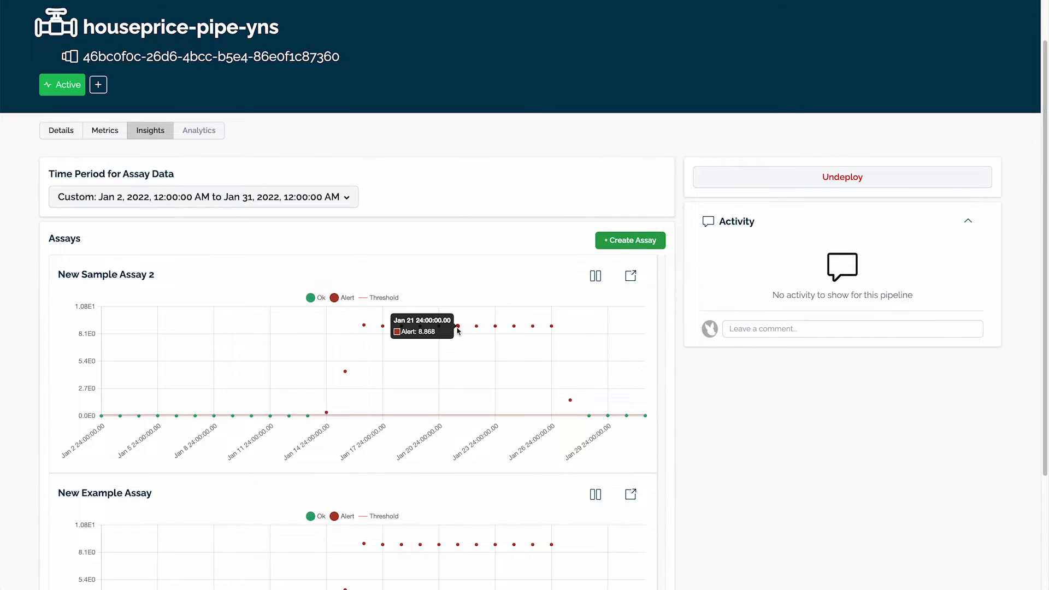
Inspect the baseline and window distributions behind the Jan 21 alert of New Sample Assay 2
{"action": "left_click", "coordinate": [458, 330]}
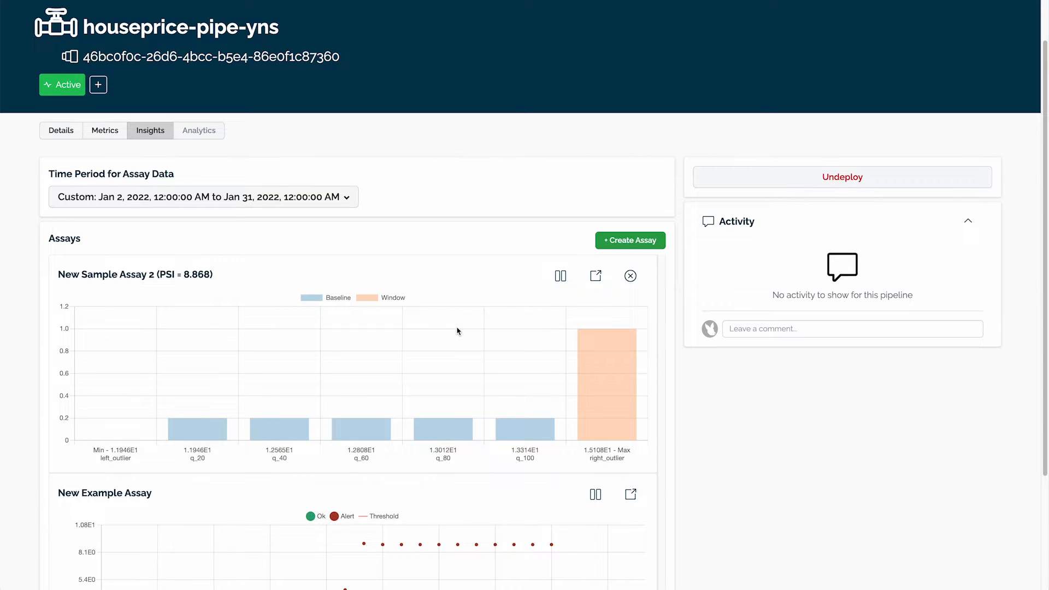
{"action": "mouse_move", "coordinate": [605, 393]}
{"action": "left_click", "coordinate": [595, 277]}
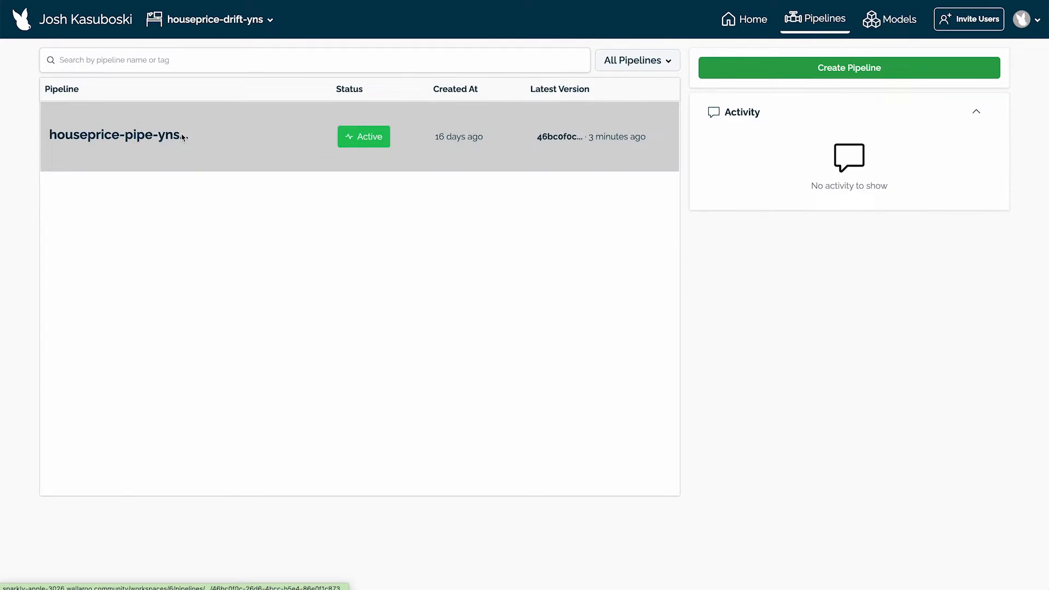
Open the houseprice-pipe-yns insights and set the start of the assay data's custom time range to 01/02/2022, 12:00:00 AM
{"action": "left_click", "coordinate": [181, 137]}
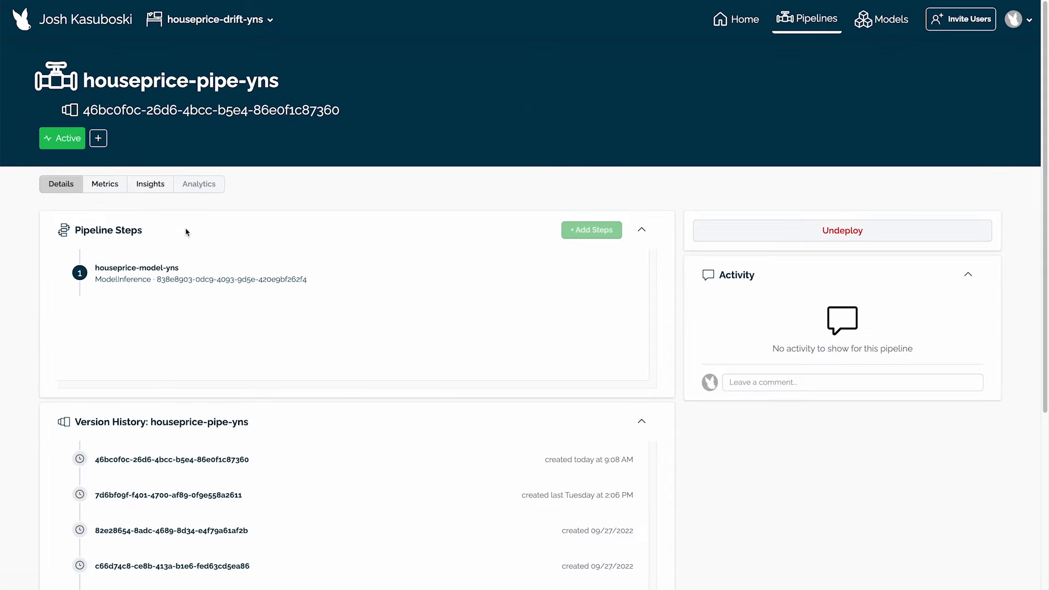
{"action": "left_click", "coordinate": [151, 186]}
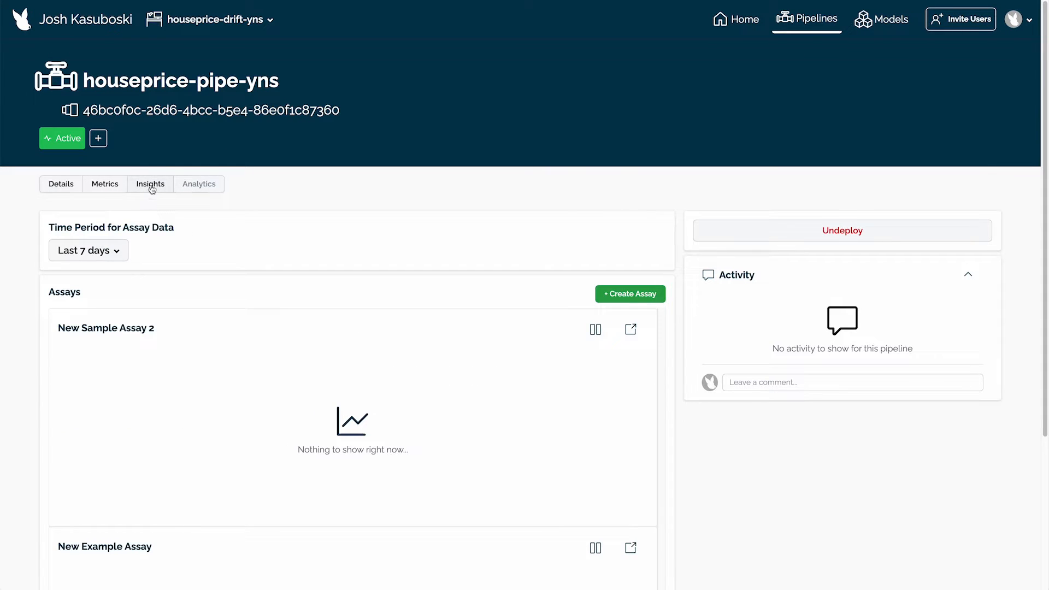
{"action": "left_click", "coordinate": [111, 253]}
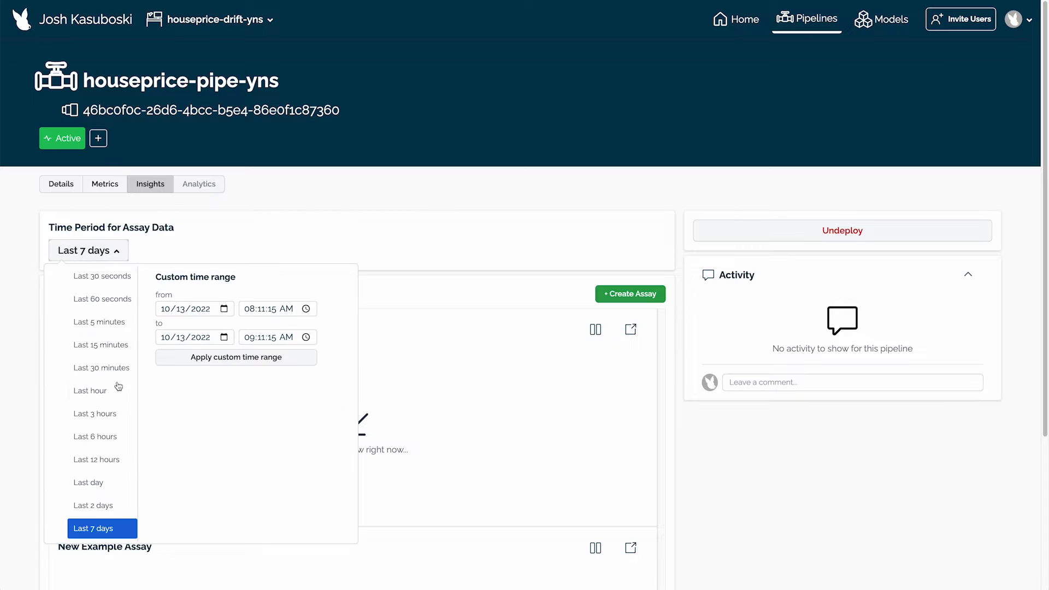
{"action": "left_click", "coordinate": [168, 310]}
{"action": "type", "text": "0102"}
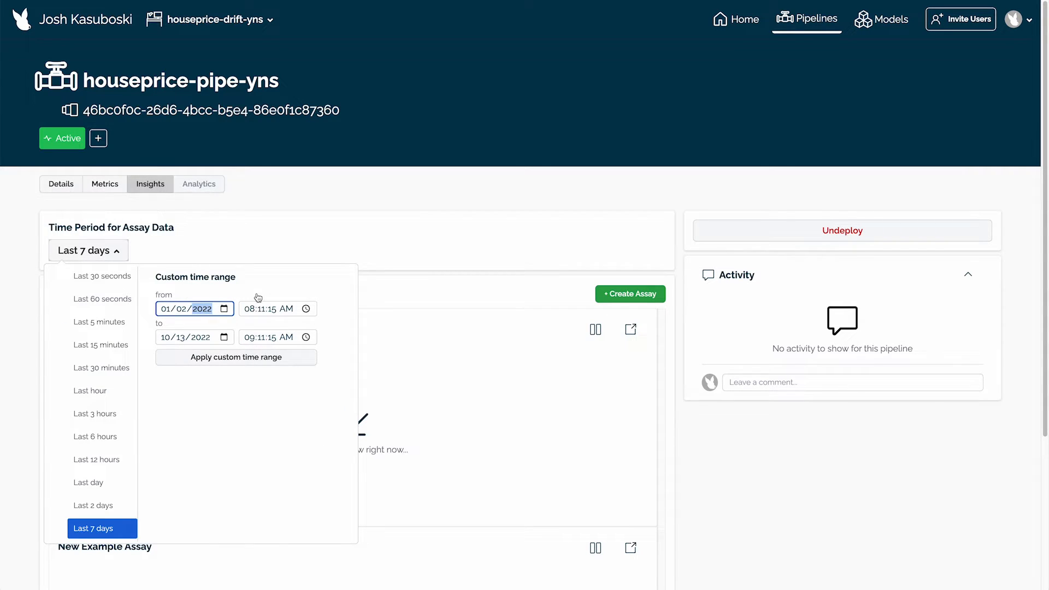
{"action": "key", "text": "Tab"}
{"action": "type", "text": "120000"}
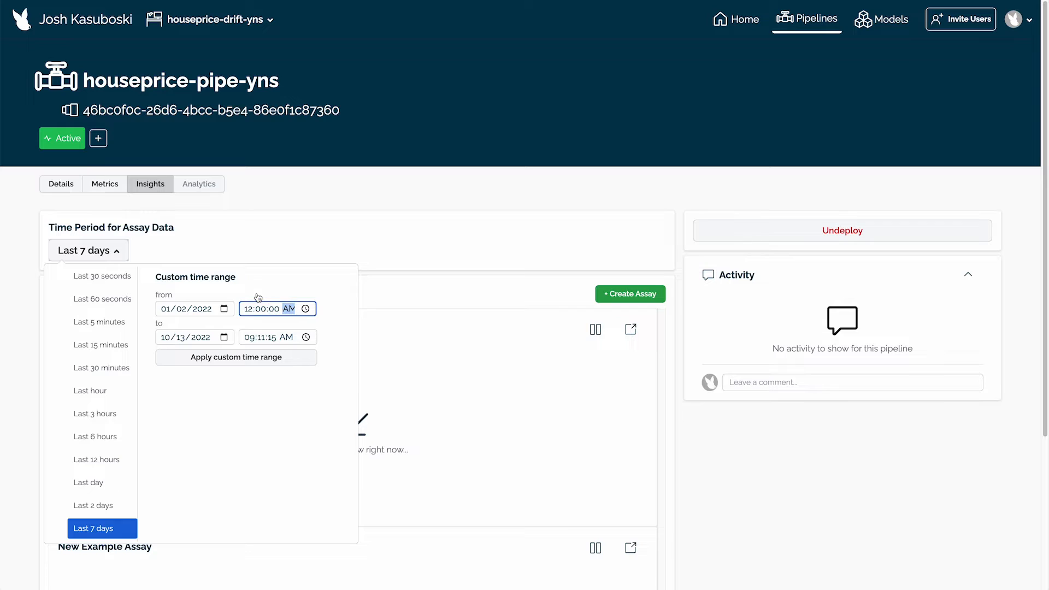
Set the end of the assay data's custom time range to 01/03/2022, 12:00:00 AM and apply the range
{"action": "key", "text": "Tab"}
{"action": "type", "text": "010"}
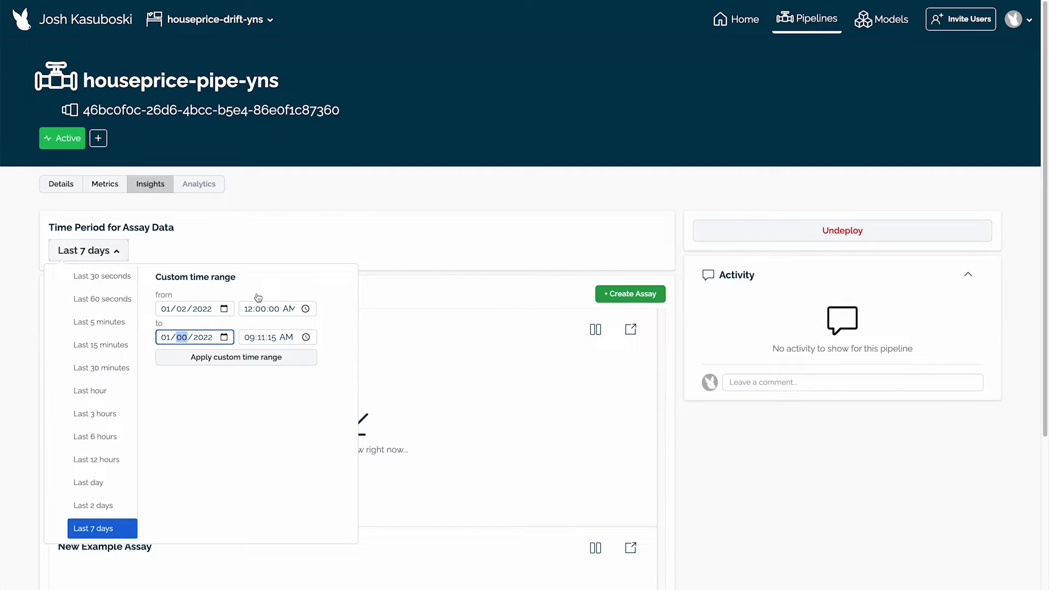
{"action": "type", "text": "31"}
{"action": "type", "text": "2022"}
{"action": "key", "text": "Tab"}
{"action": "type", "text": "12:00:00"}
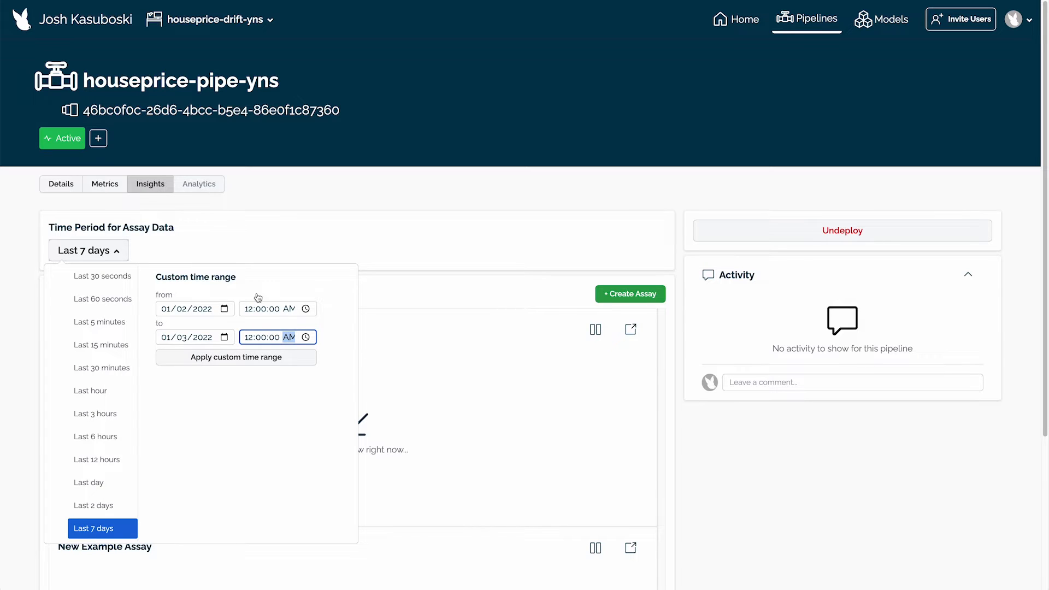
{"action": "left_click", "coordinate": [223, 360]}
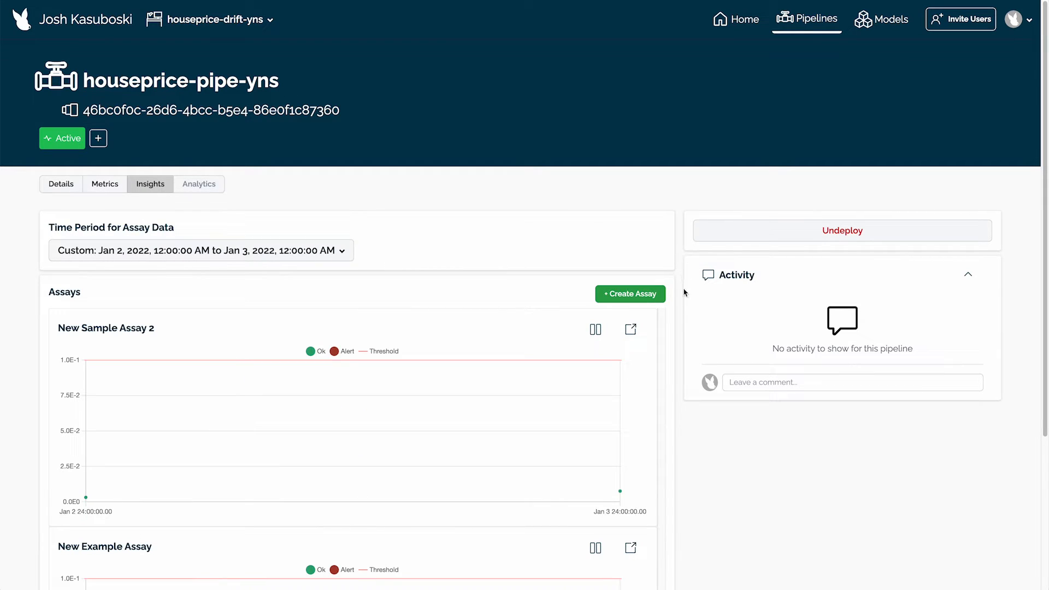
Change the end date of the assay data's custom time range to 01/31/2022 and apply the range
{"action": "scroll", "coordinate": [684, 293], "scroll_direction": "down", "scroll_amount": 1}
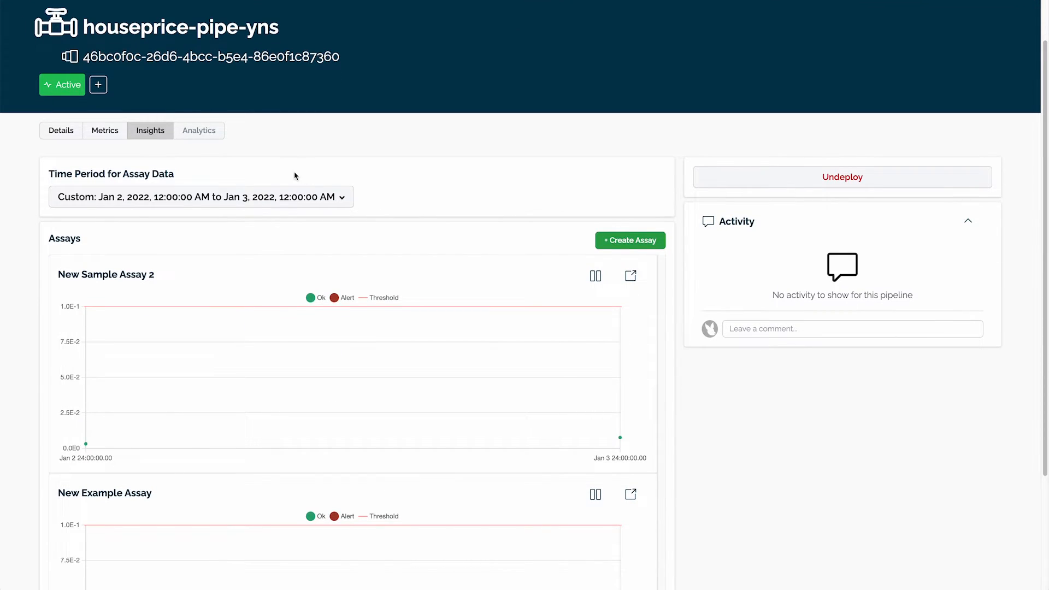
{"action": "left_click", "coordinate": [276, 203]}
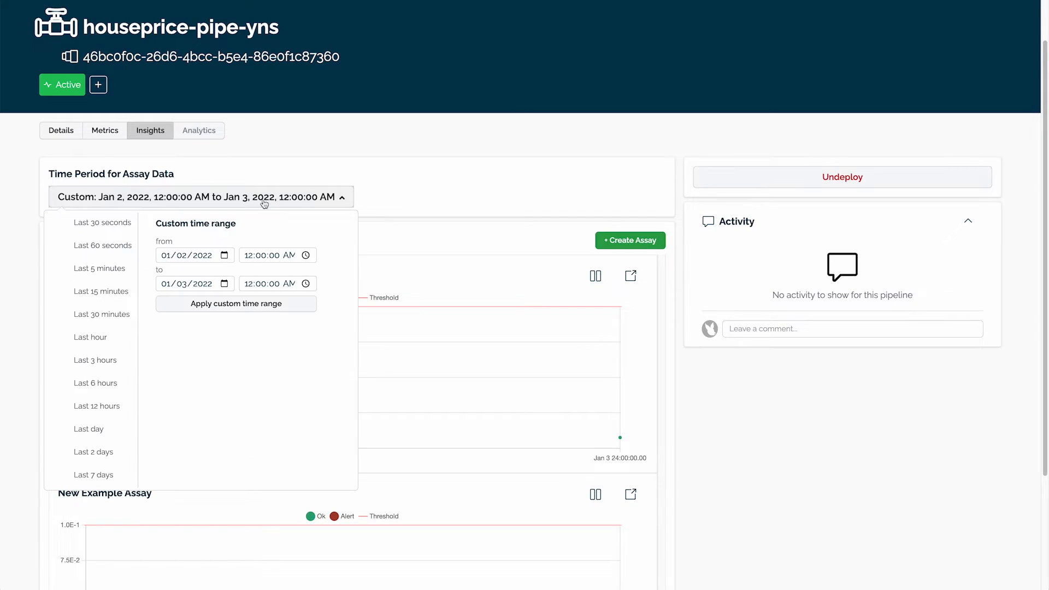
{"action": "left_click", "coordinate": [182, 284]}
{"action": "type", "text": "31"}
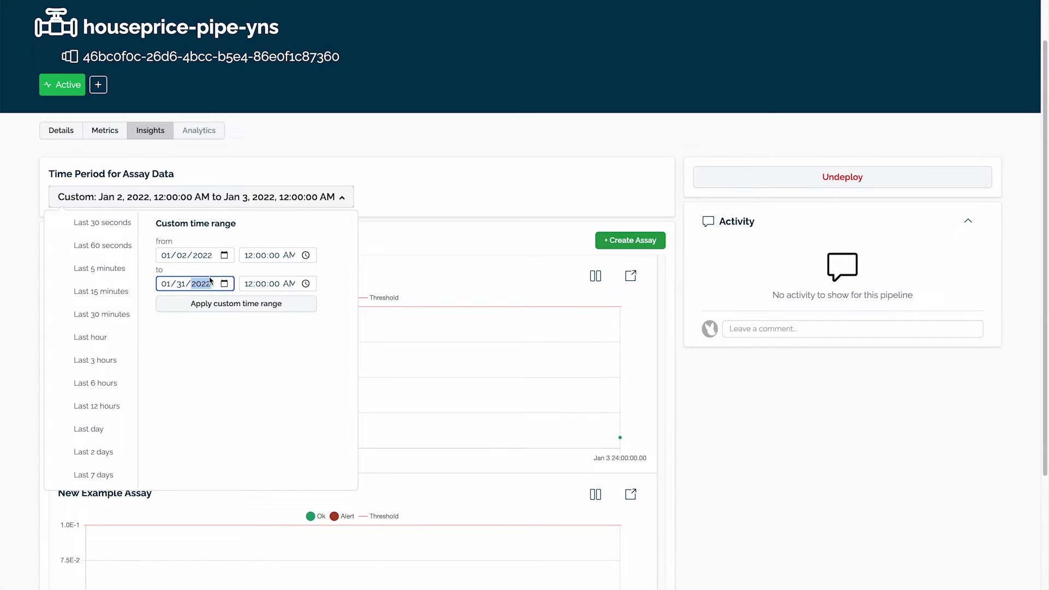
{"action": "left_click", "coordinate": [216, 306]}
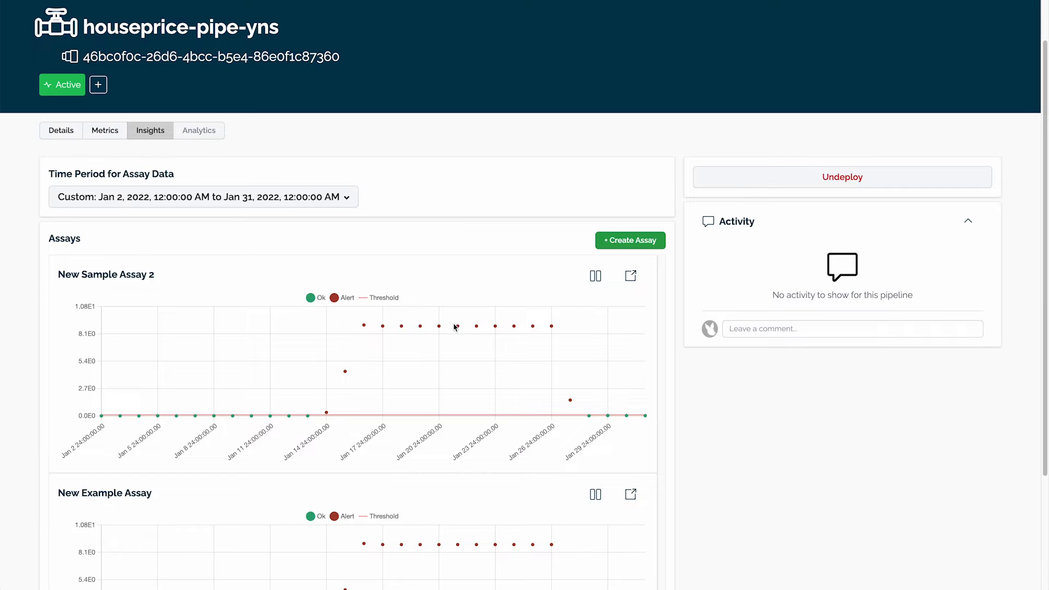
Examine the Jan 21 alert point of New Sample Assay 2 and its baseline versus window chart, and close the detail view
{"action": "mouse_move", "coordinate": [458, 328]}
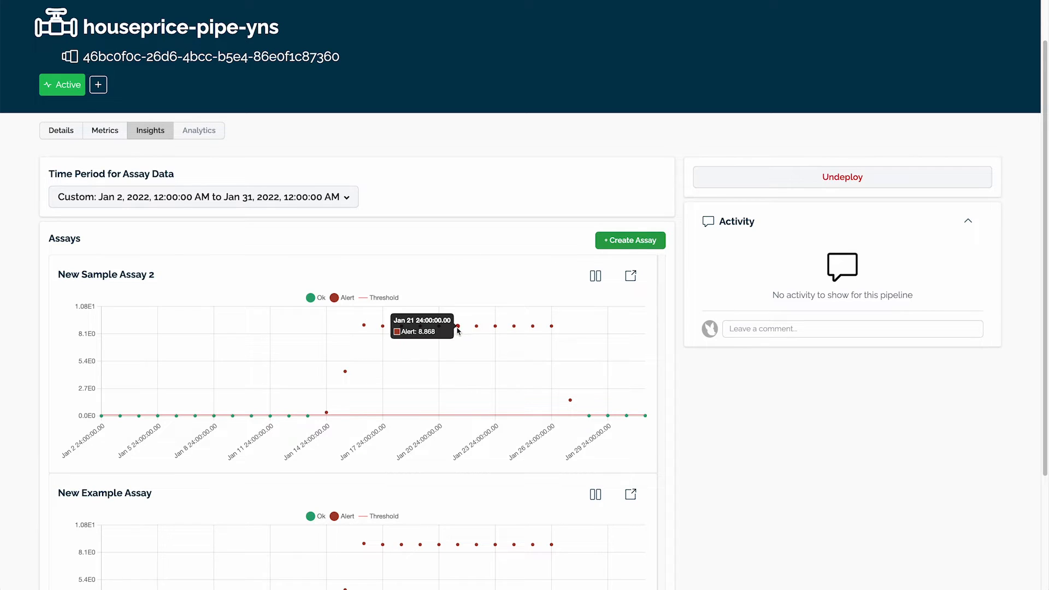
{"action": "left_click", "coordinate": [457, 327]}
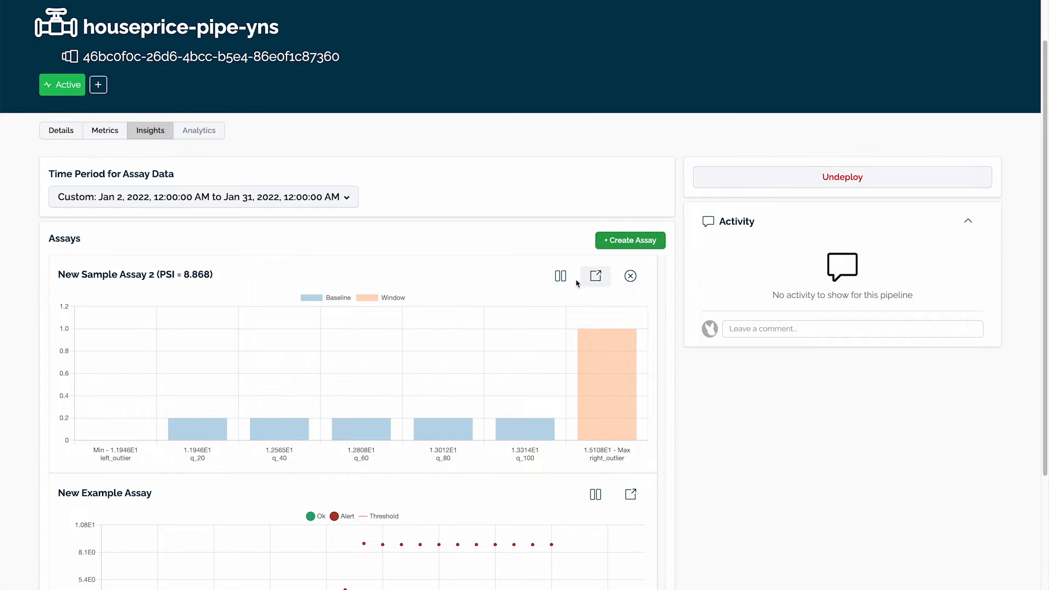
{"action": "left_click", "coordinate": [631, 275]}
{"action": "left_click", "coordinate": [595, 276]}
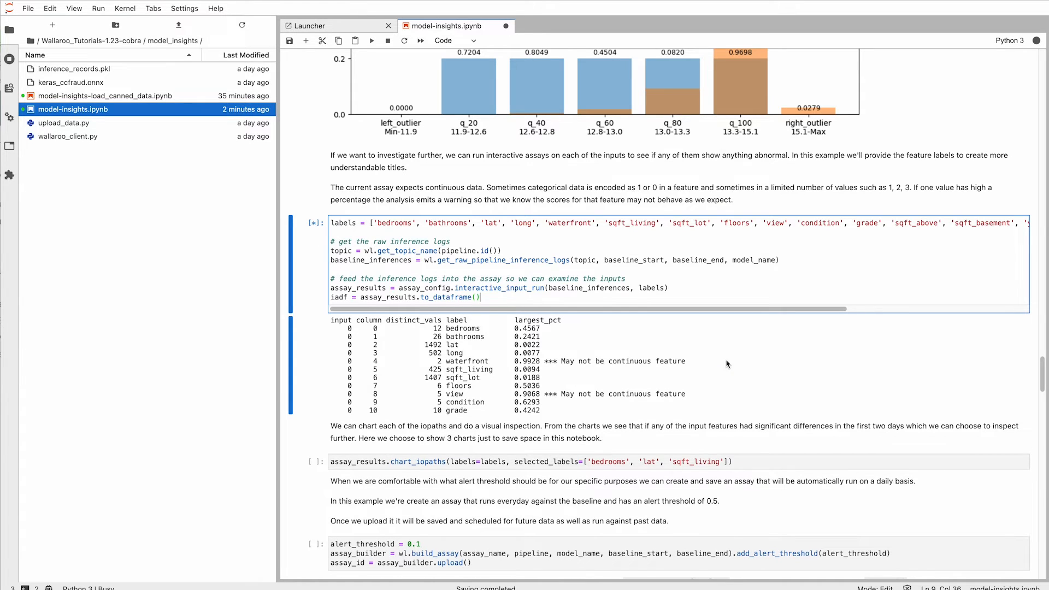
Look through the input assay cells of model-insights.ipynb in JupyterLab and the Assays Management page on the Wallaroo Documentation Site
{"action": "scroll", "coordinate": [727, 364], "scroll_direction": "down", "scroll_amount": 2}
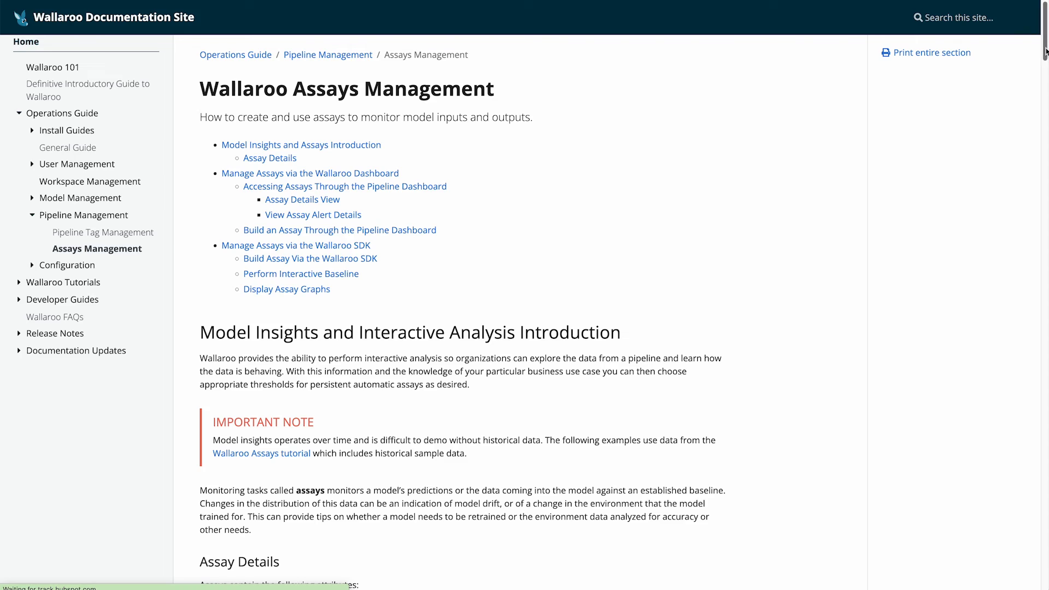
{"action": "left_click_drag", "start_coordinate": [1046, 52], "coordinate": [1026, 130]}
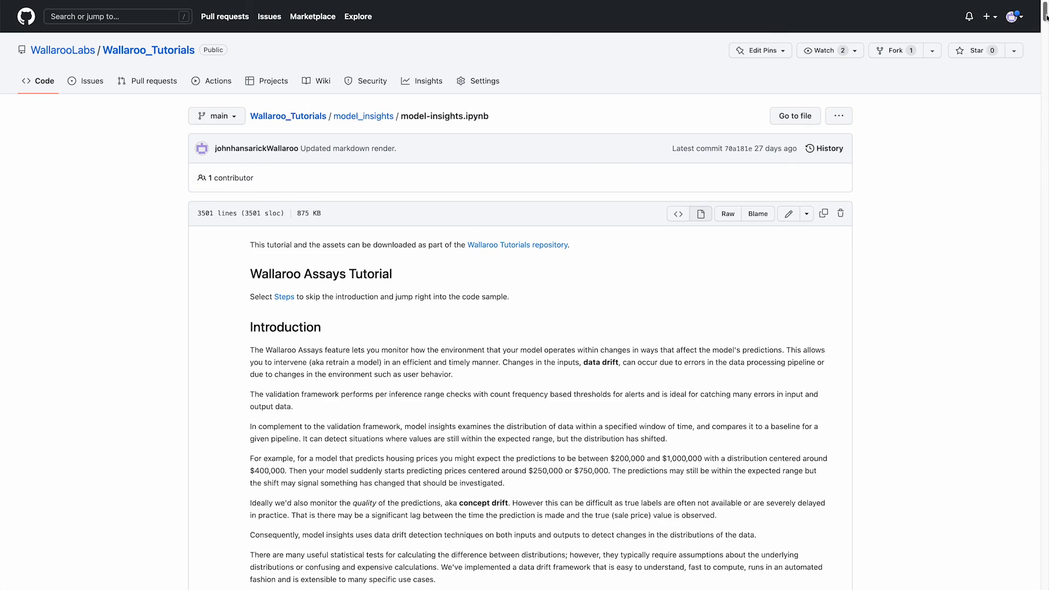
Read through the Wallaroo Assays Tutorial in GitHub's Wallaroo_Tutorials repository, from the introduction to the assay_results[12] chart
{"action": "left_click_drag", "start_coordinate": [1047, 16], "coordinate": [1044, 47]}
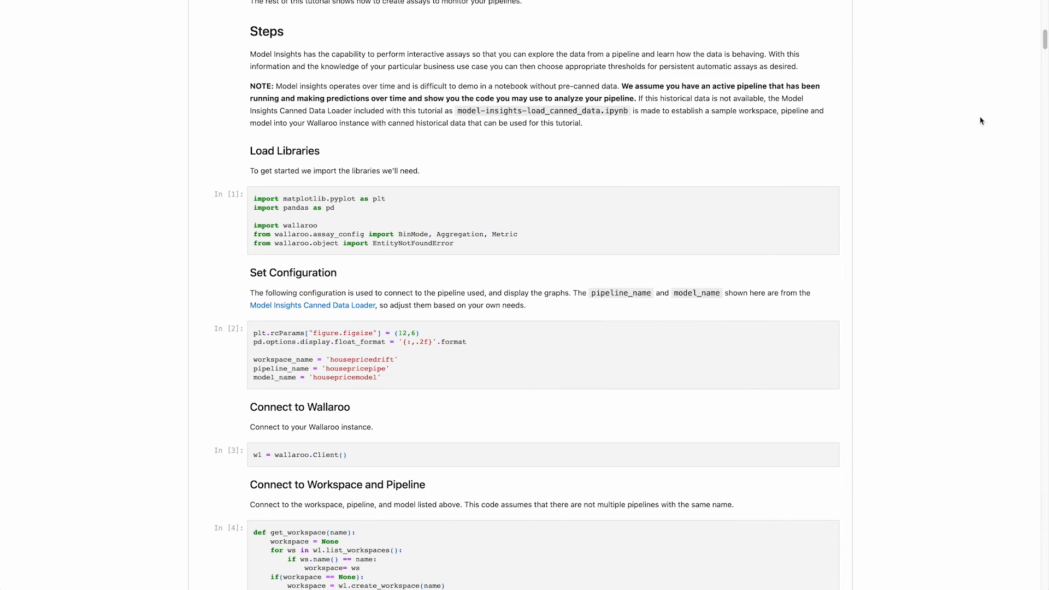
{"action": "scroll", "coordinate": [981, 121], "scroll_direction": "down", "scroll_amount": 5}
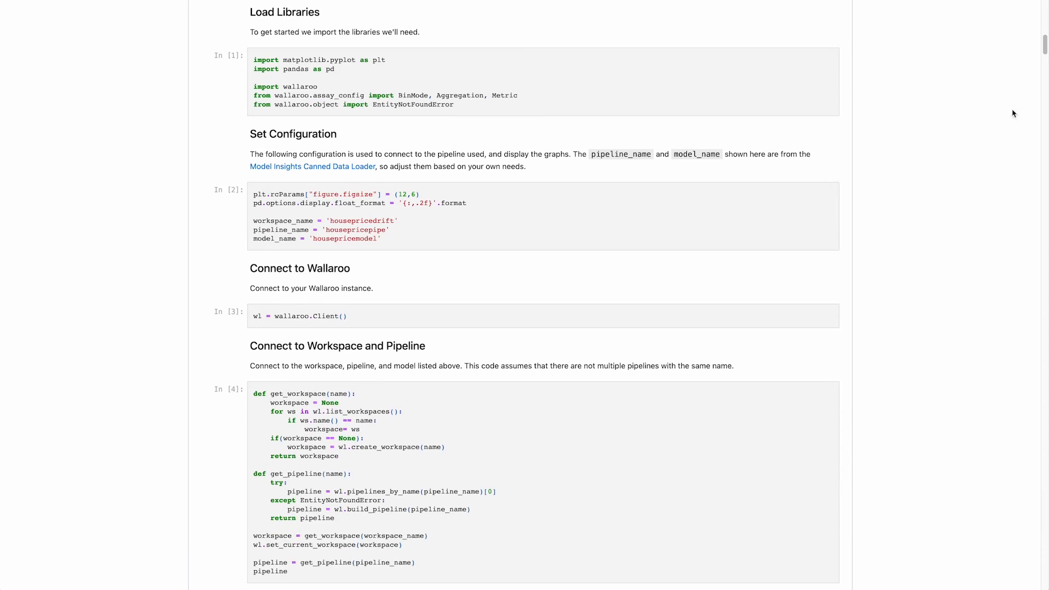
{"action": "left_click_drag", "start_coordinate": [1045, 58], "coordinate": [1041, 218]}
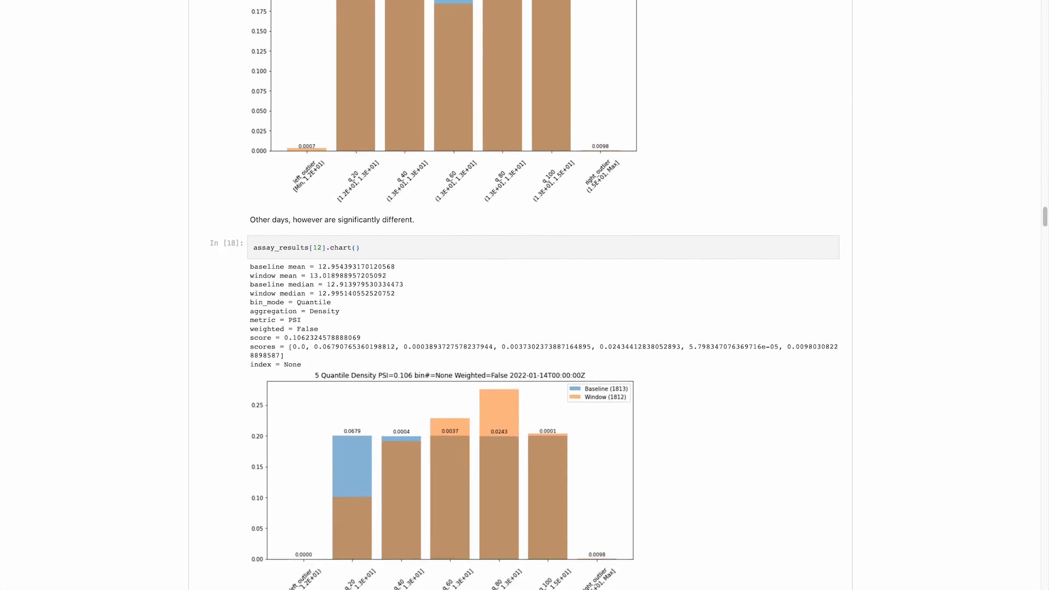